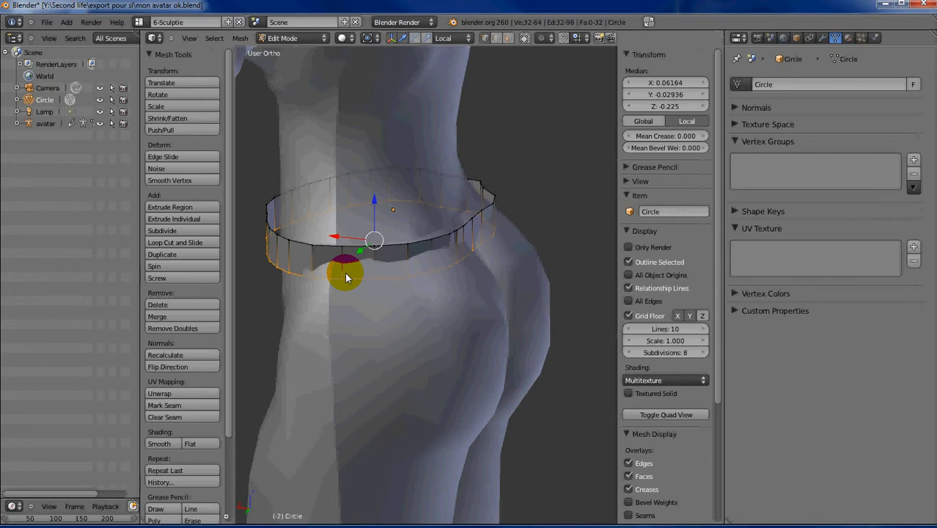
Step: Delete the vertices of the Circle band's negative-Y half, working from the right orthographic view
{"action": "key", "text": "KP_3"}
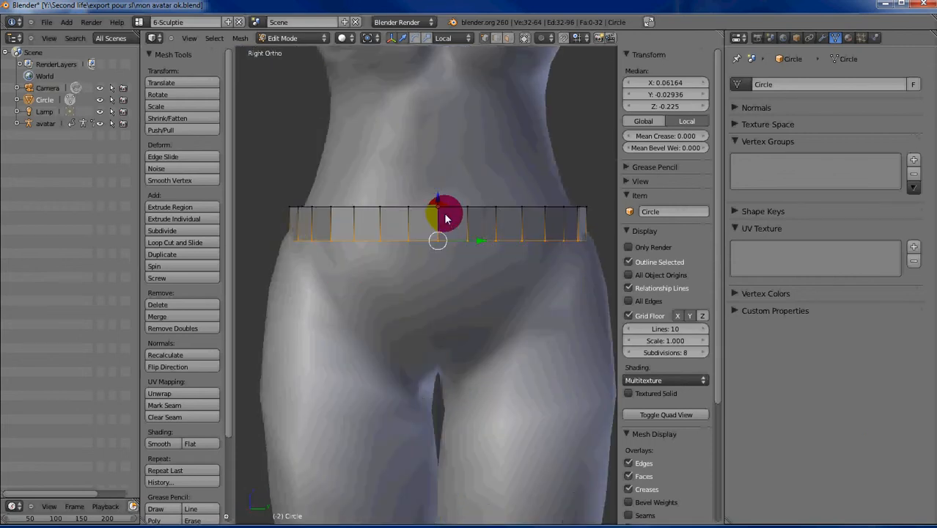
{"action": "scroll", "coordinate": [443, 216], "scroll_direction": "down", "scroll_amount": 4}
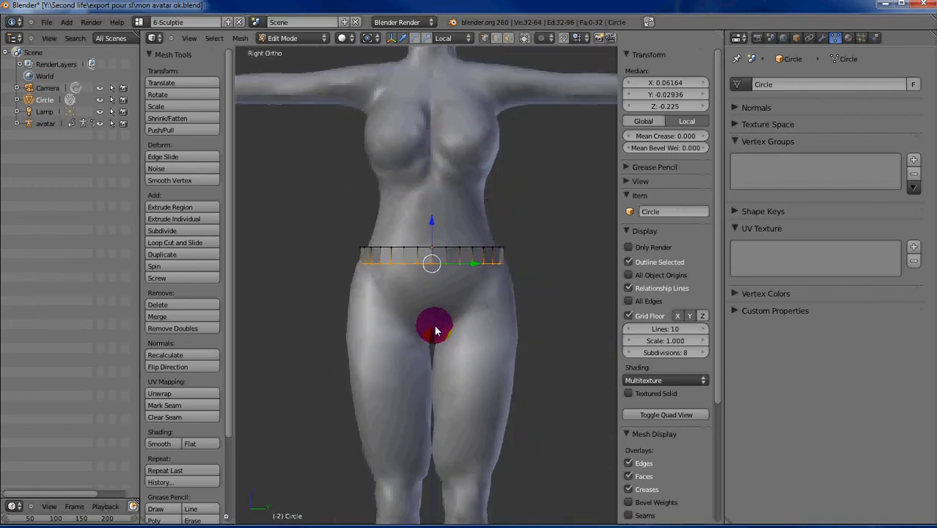
{"action": "scroll", "coordinate": [492, 229], "scroll_direction": "up", "scroll_amount": 1}
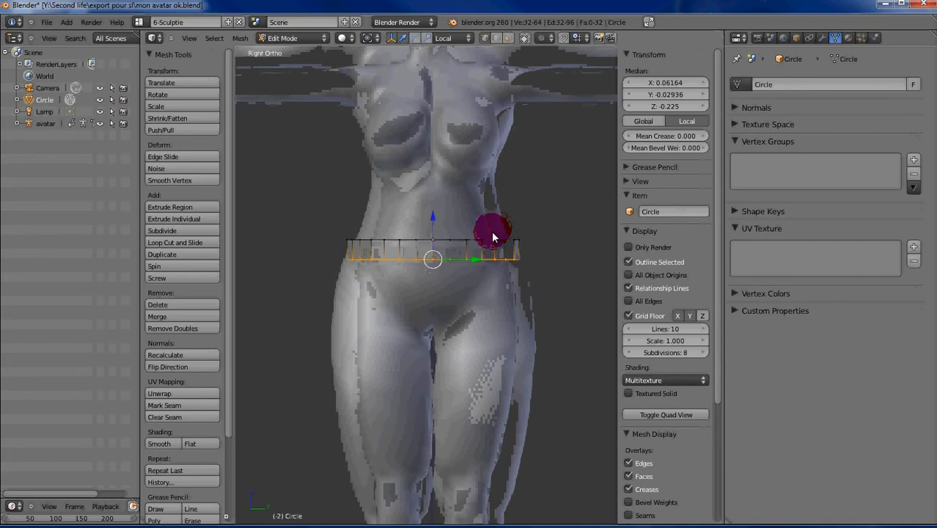
{"action": "scroll", "coordinate": [493, 232], "scroll_direction": "up", "scroll_amount": 1}
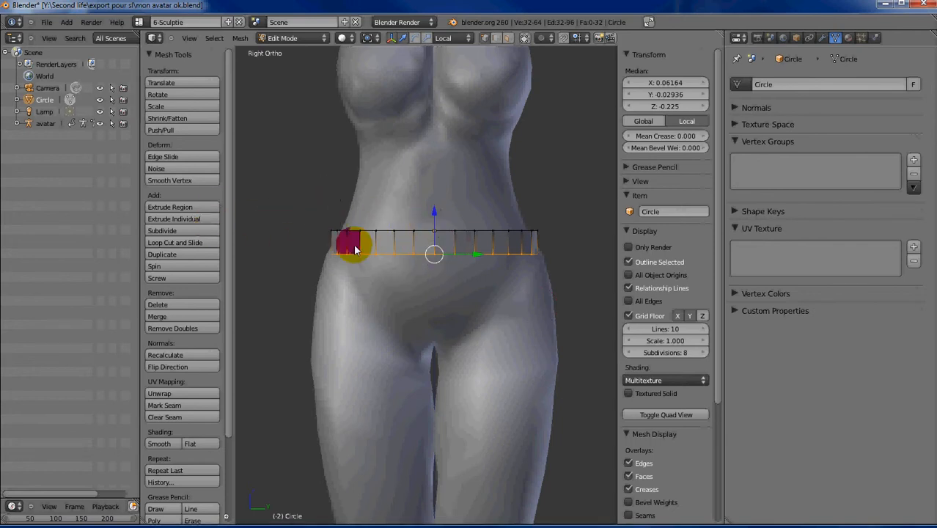
{"action": "key", "text": "a"}
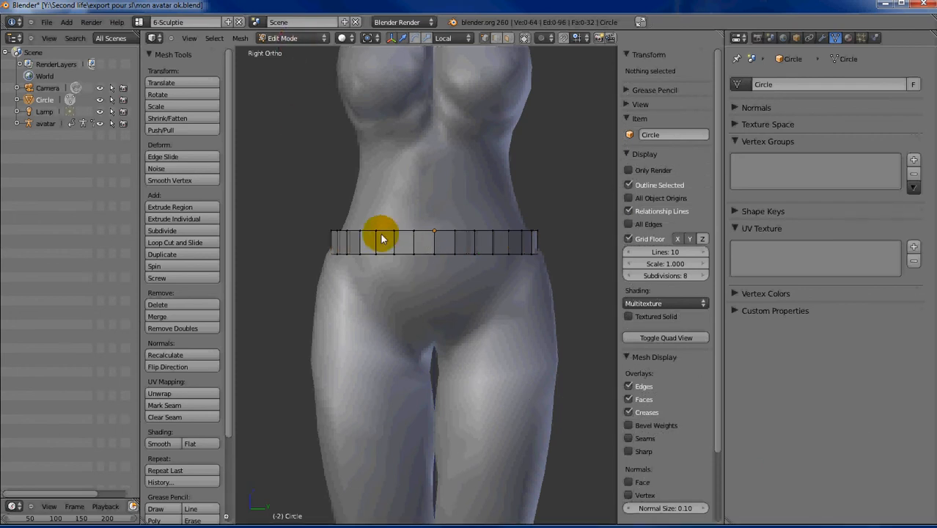
{"action": "left_click_drag", "start_coordinate": [257, 227], "coordinate": [331, 202], "text": "ctrl"}
{"action": "key", "text": "b"}
{"action": "left_click_drag", "start_coordinate": [303, 196], "coordinate": [425, 286]}
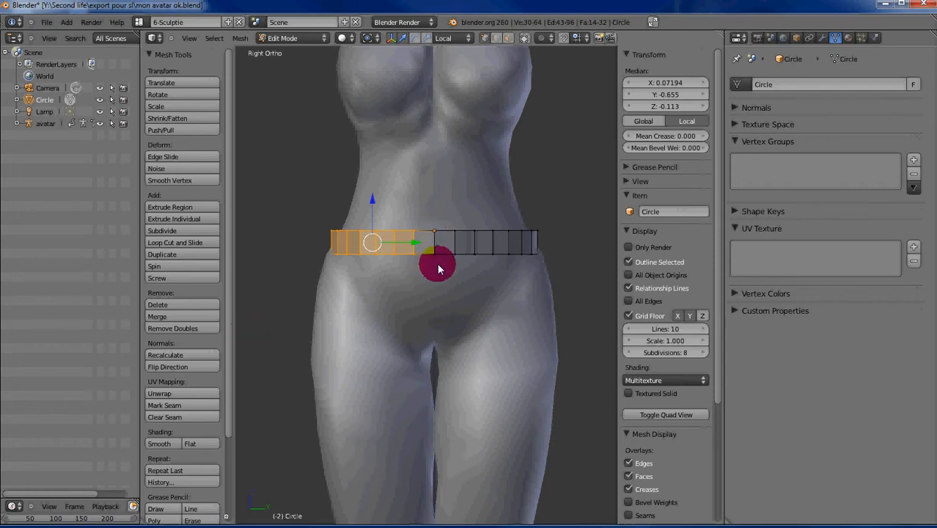
{"action": "middle_click_drag", "start_coordinate": [437, 262], "coordinate": [406, 280]}
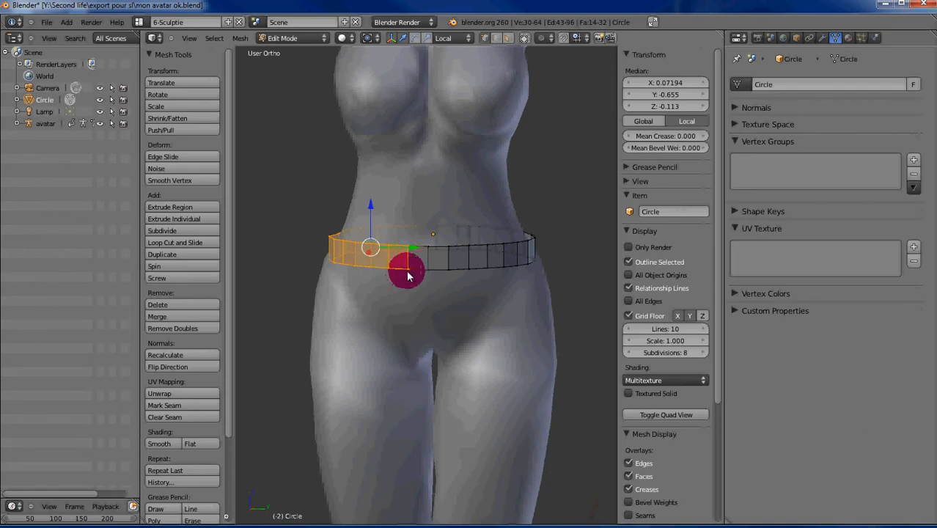
{"action": "key", "text": "KP_3"}
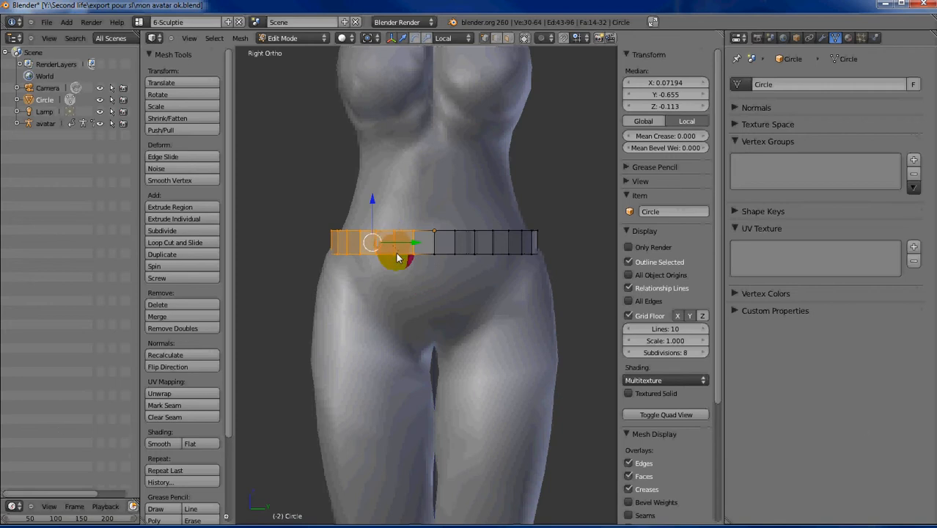
{"action": "key", "text": "x"}
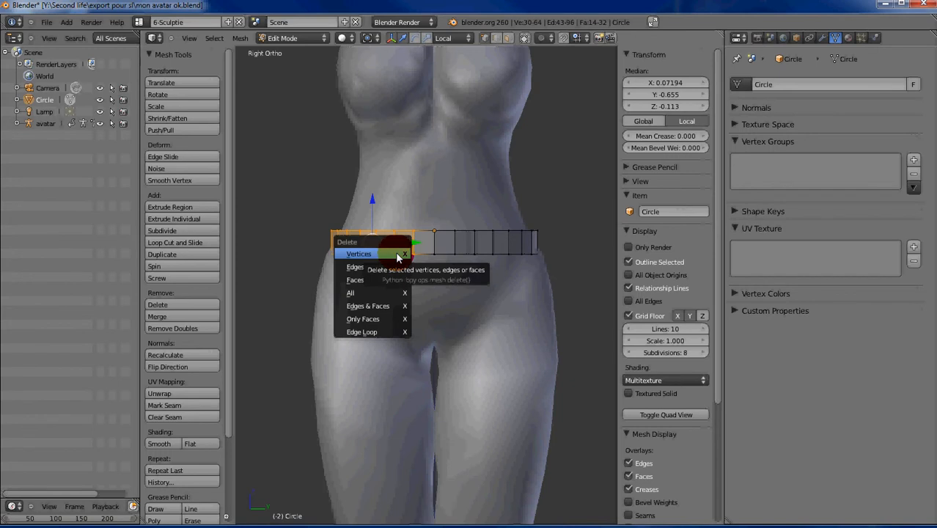
{"action": "left_click", "coordinate": [396, 253]}
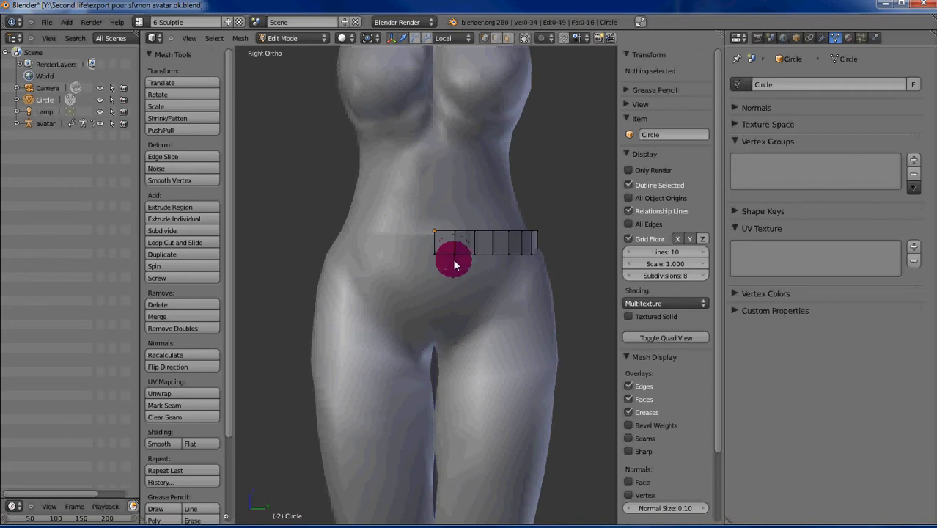
Step: Switch the half band to Object Mode and add a Mirror modifier to it
{"action": "left_click", "coordinate": [325, 40]}
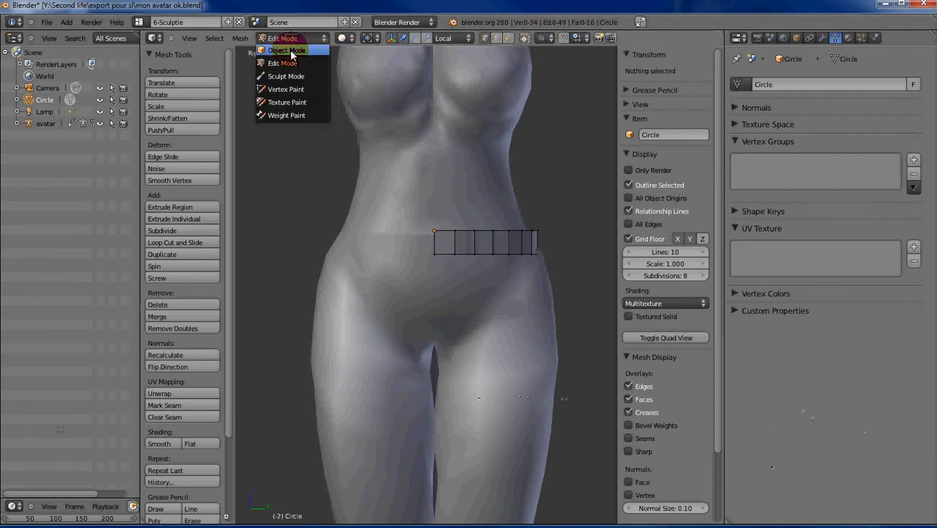
{"action": "left_click", "coordinate": [287, 51]}
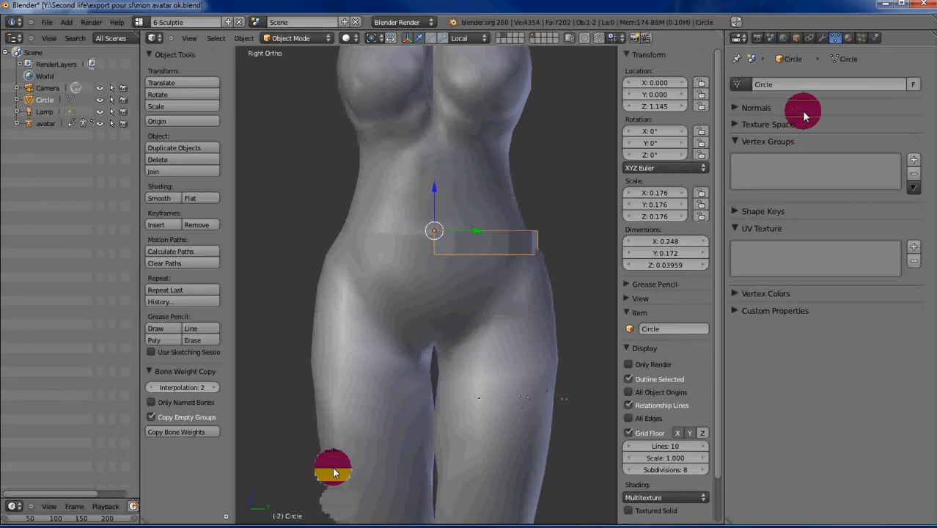
{"action": "left_click", "coordinate": [822, 41]}
{"action": "left_click", "coordinate": [762, 102]}
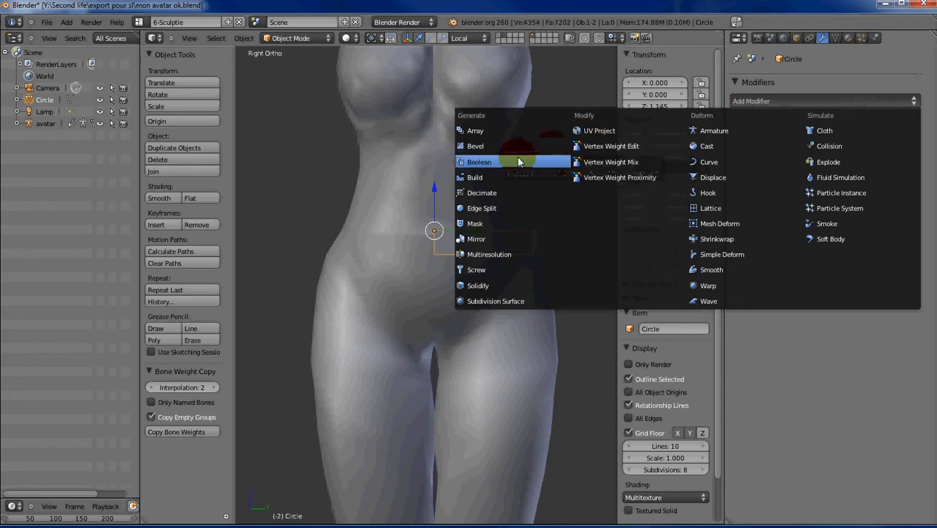
{"action": "left_click", "coordinate": [470, 239]}
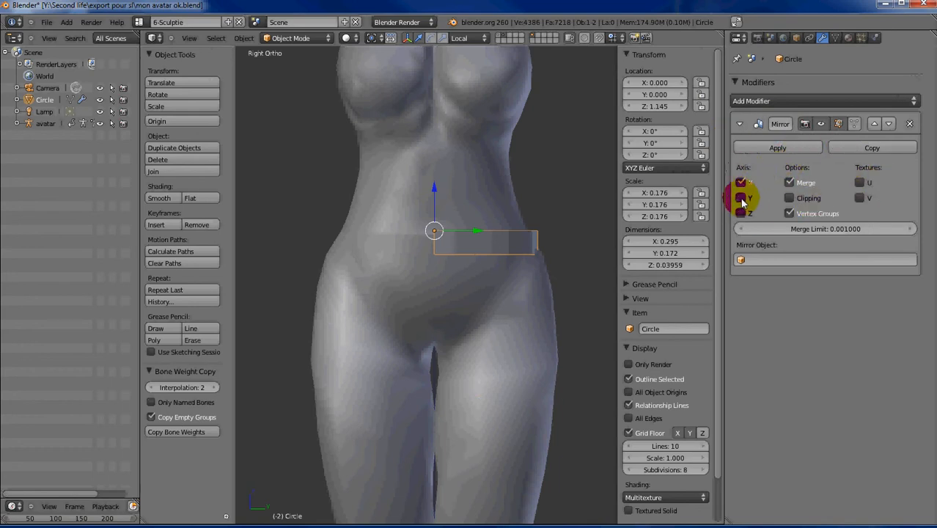
Step: Set the Mirror modifier to mirror on the Y and Z axes instead of X, and enable Clipping
{"action": "left_click", "coordinate": [741, 213]}
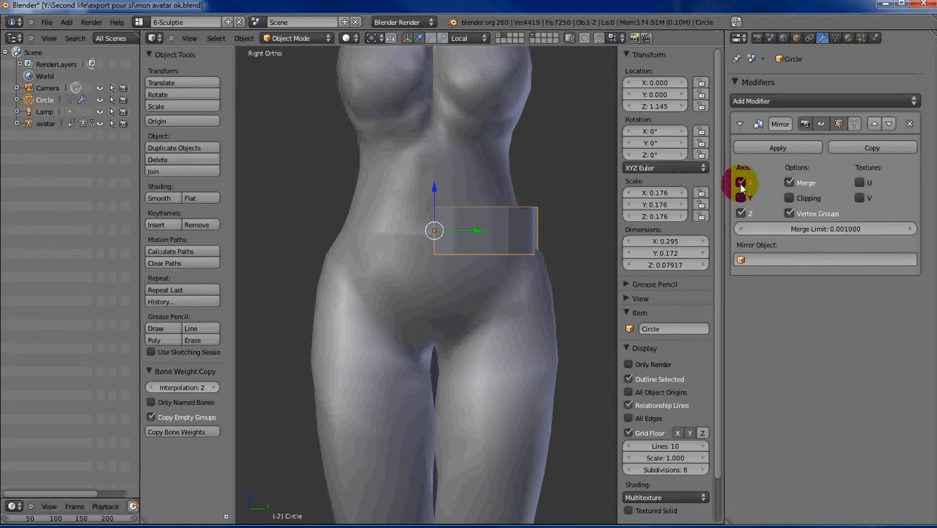
{"action": "left_click", "coordinate": [741, 198]}
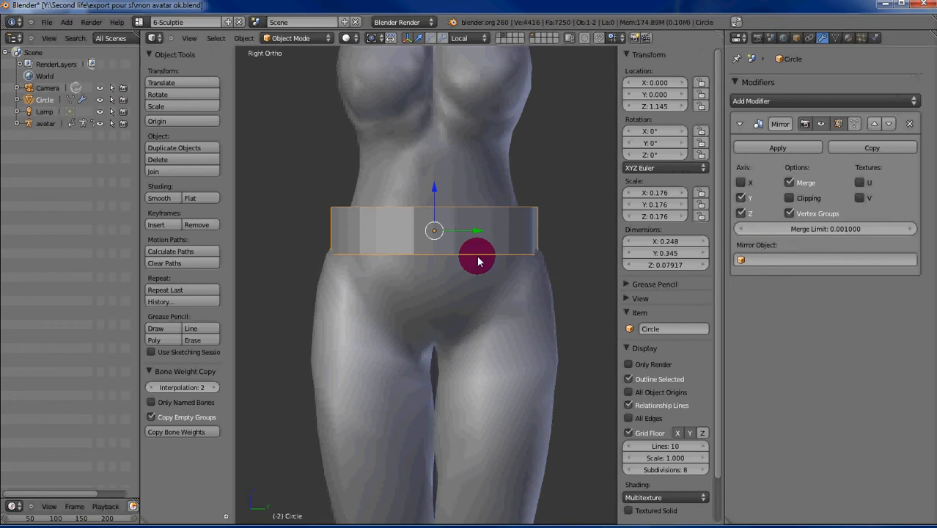
{"action": "middle_click_drag", "start_coordinate": [436, 253], "coordinate": [334, 229]}
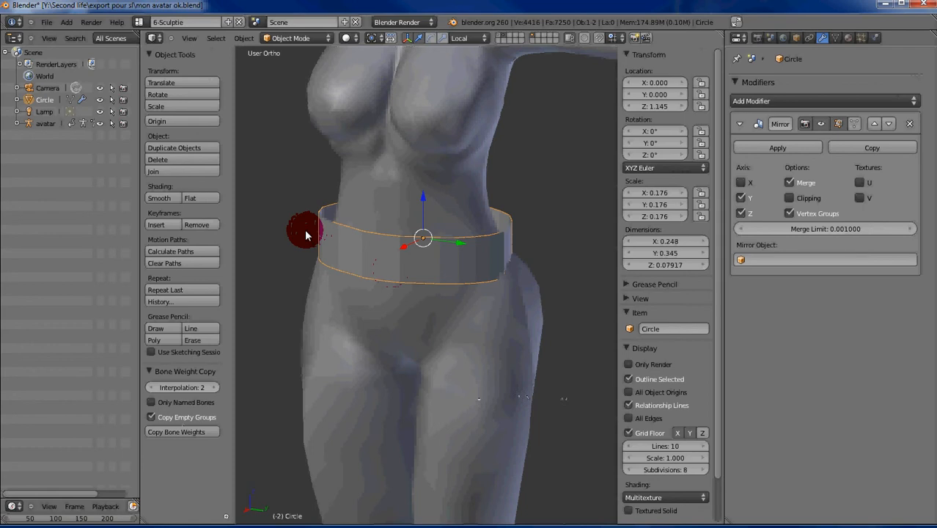
{"action": "left_click", "coordinate": [740, 198]}
{"action": "left_click", "coordinate": [740, 198]}
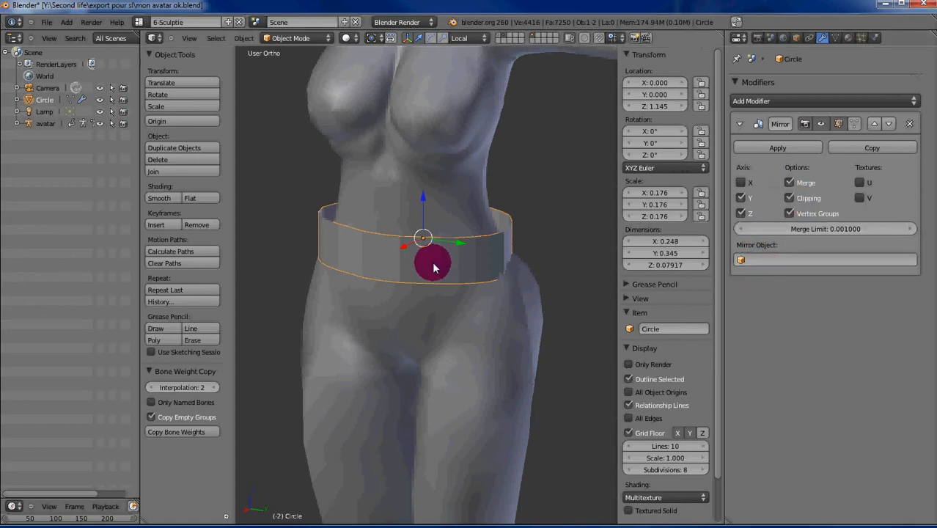
Step: Enter Edit Mode on the band, try moving an upper-edge vertex near the front, and undo the move
{"action": "left_click", "coordinate": [332, 40]}
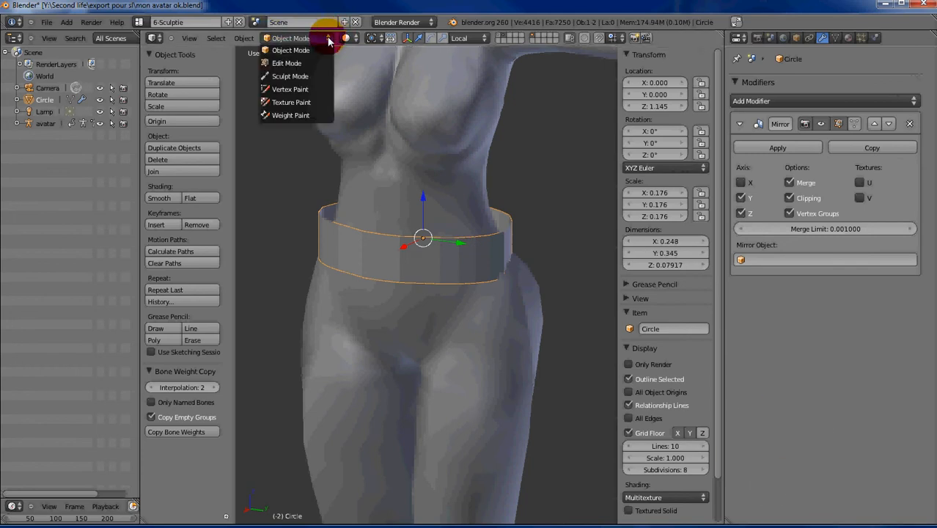
{"action": "left_click", "coordinate": [287, 63]}
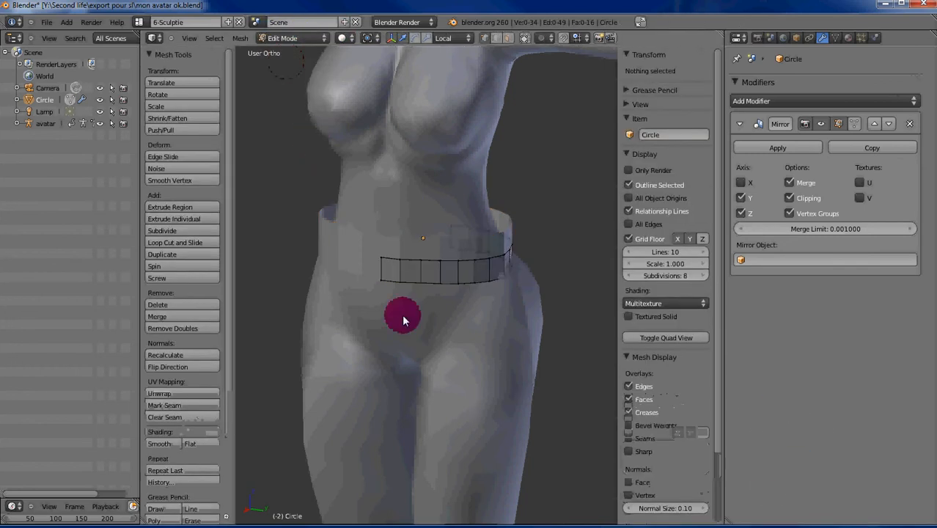
{"action": "right_click", "coordinate": [421, 262]}
{"action": "left_click_drag", "start_coordinate": [399, 272], "coordinate": [298, 222]}
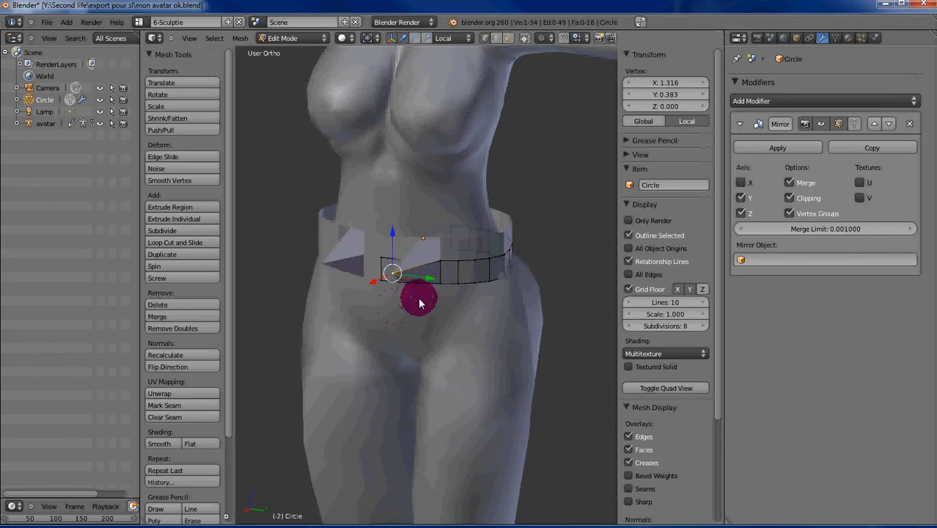
{"action": "key", "text": "ctrl+z"}
Step: Turn off the Z axis in the Mirror modifier, leaving only Y mirrored
{"action": "scroll", "coordinate": [500, 258], "scroll_direction": "up", "scroll_amount": 1}
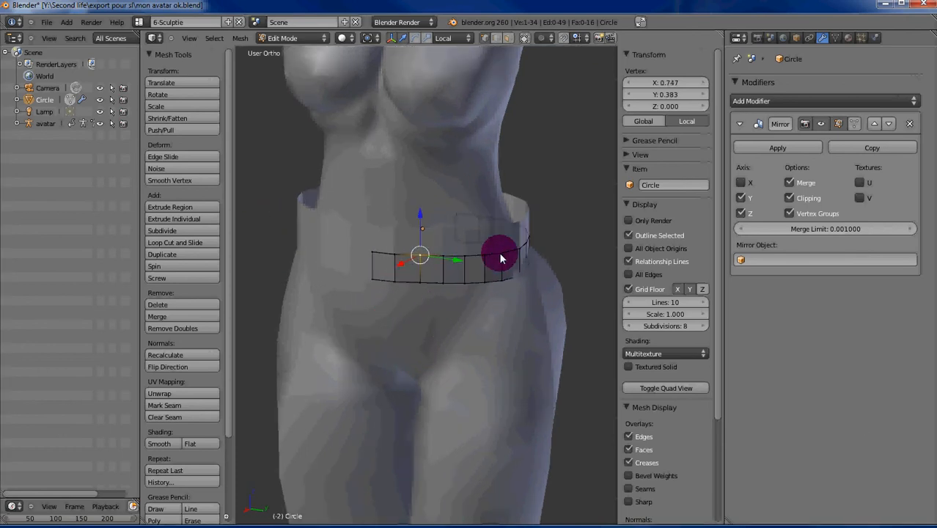
{"action": "scroll", "coordinate": [499, 251], "scroll_direction": "up", "scroll_amount": 2}
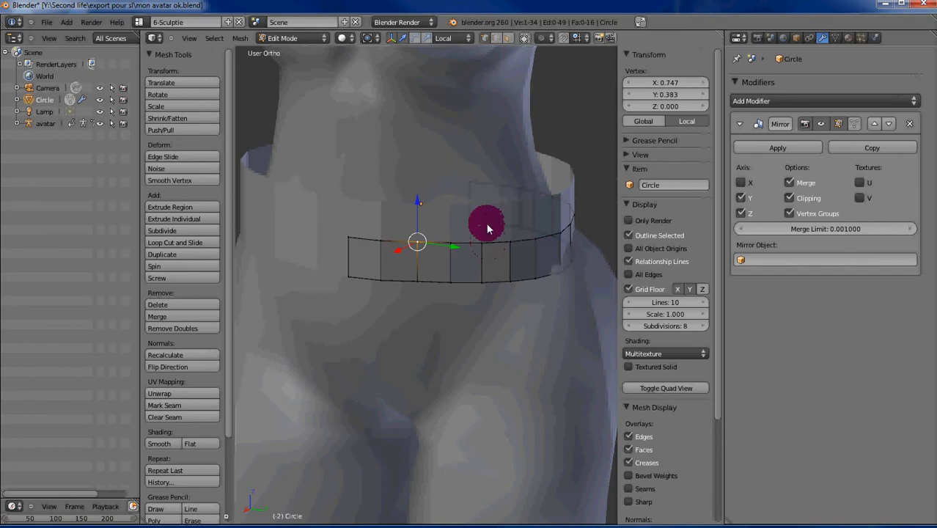
{"action": "left_click", "coordinate": [743, 215]}
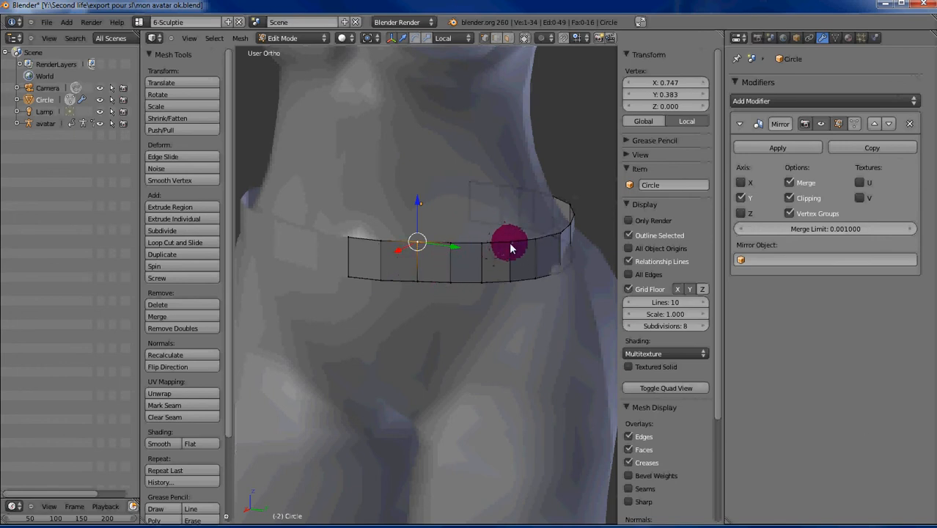
Step: Move the band's upper-edge vertices one by one from the front toward the hip, fitting the edge closer to the waist
{"action": "middle_click_drag", "start_coordinate": [420, 244], "coordinate": [383, 268]}
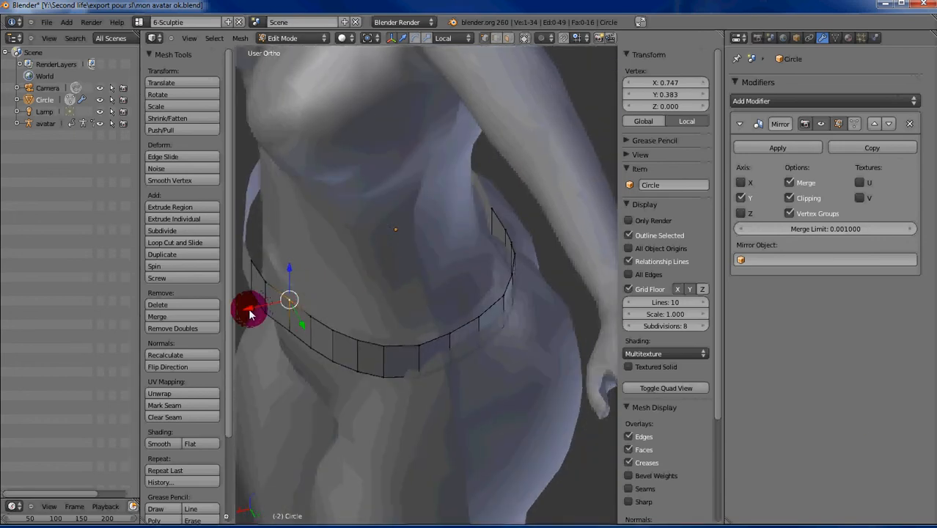
{"action": "left_click_drag", "start_coordinate": [249, 314], "coordinate": [253, 315]}
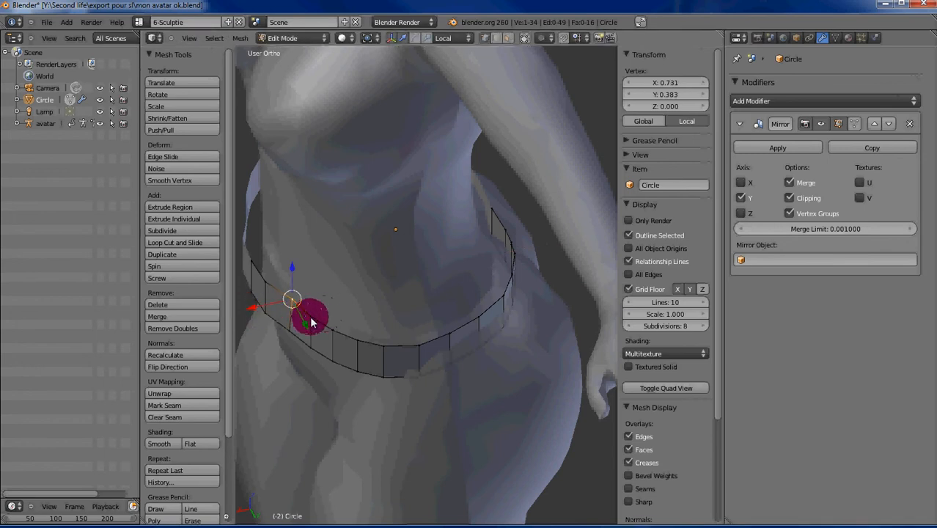
{"action": "right_click", "coordinate": [311, 320]}
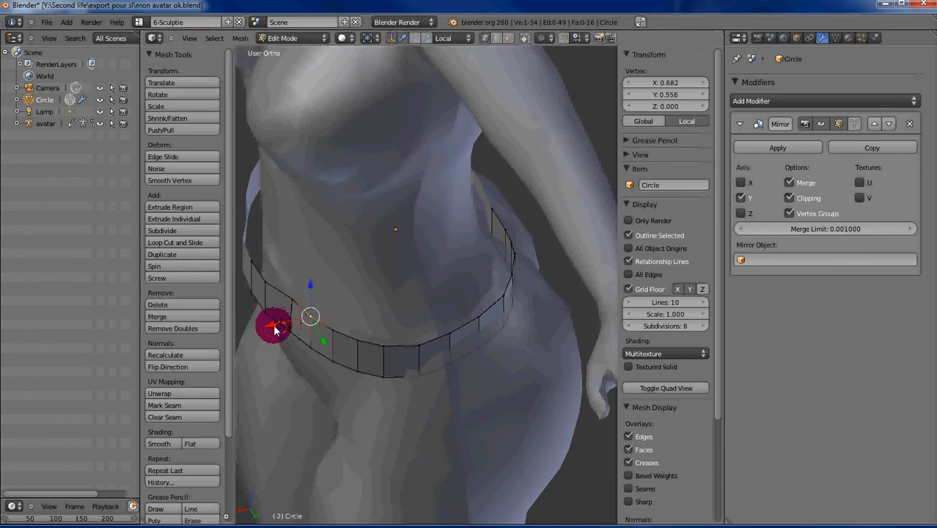
{"action": "left_click_drag", "start_coordinate": [273, 325], "coordinate": [358, 351]}
{"action": "right_click", "coordinate": [331, 337]}
{"action": "right_click", "coordinate": [357, 338]}
{"action": "right_click", "coordinate": [382, 345]}
{"action": "left_click", "coordinate": [359, 354]}
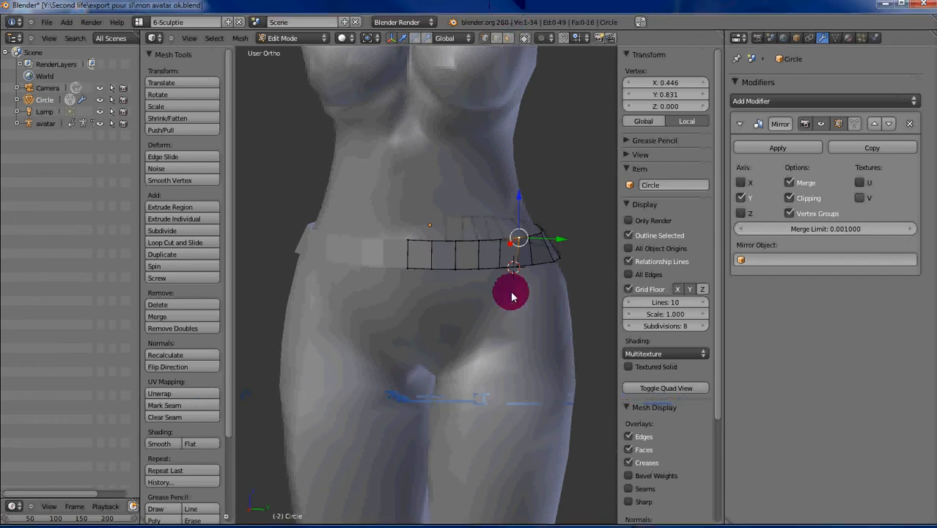
Step: Move the selected upper-edge vertex near the hip slightly outward along X to about 0.472 and check the fit
{"action": "middle_click_drag", "start_coordinate": [535, 277], "coordinate": [344, 375]}
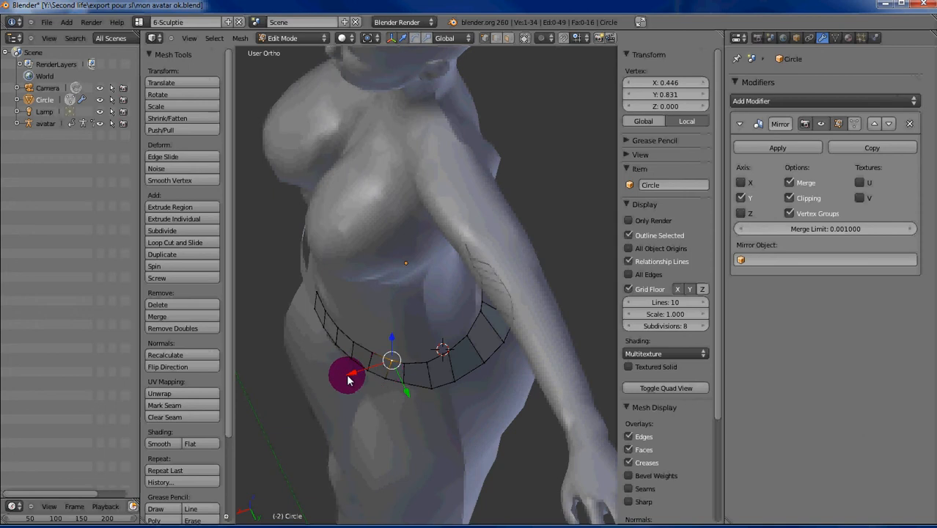
{"action": "left_click_drag", "start_coordinate": [348, 379], "coordinate": [346, 380]}
{"action": "middle_click_drag", "start_coordinate": [445, 357], "coordinate": [523, 277]}
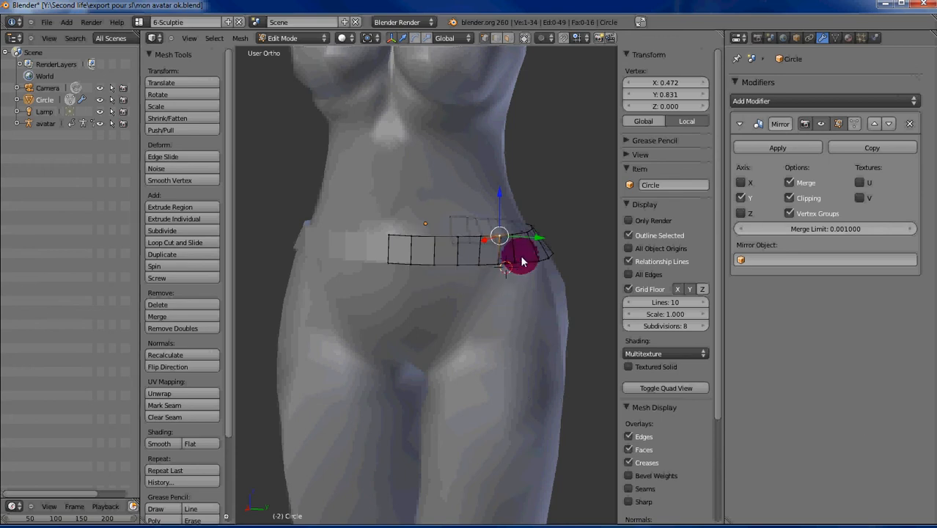
{"action": "middle_click_drag", "start_coordinate": [519, 265], "coordinate": [431, 271]}
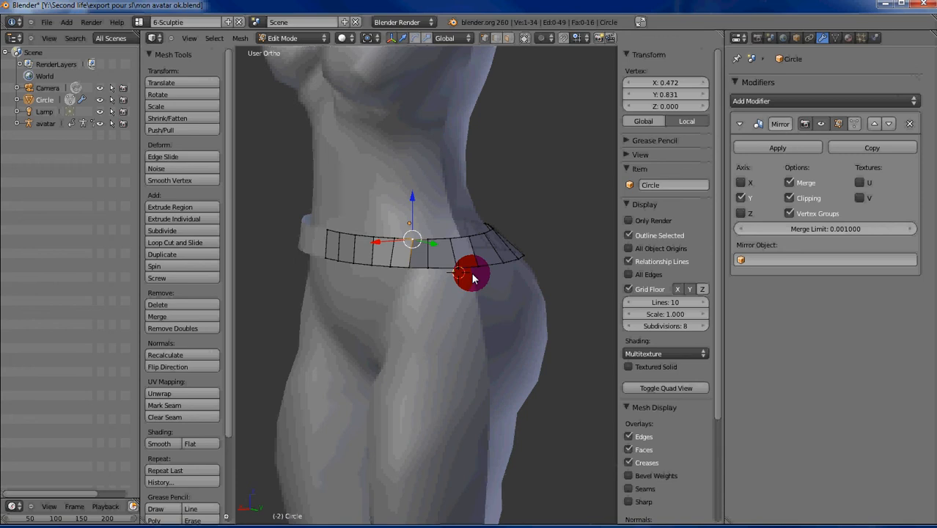
Step: Select the band's whole lower edge from the orthographic side view and extrude it straight down along Z to about -0.511
{"action": "key", "text": "KP_3"}
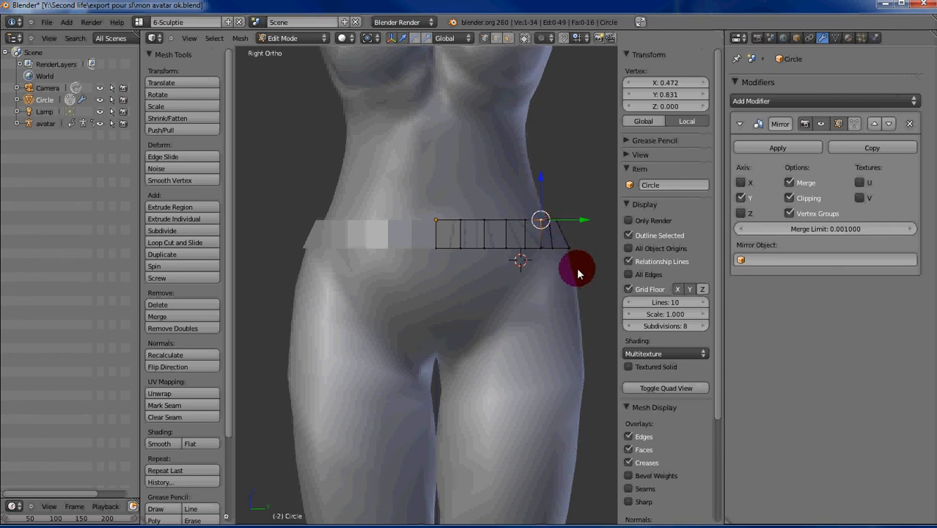
{"action": "key", "text": "a"}
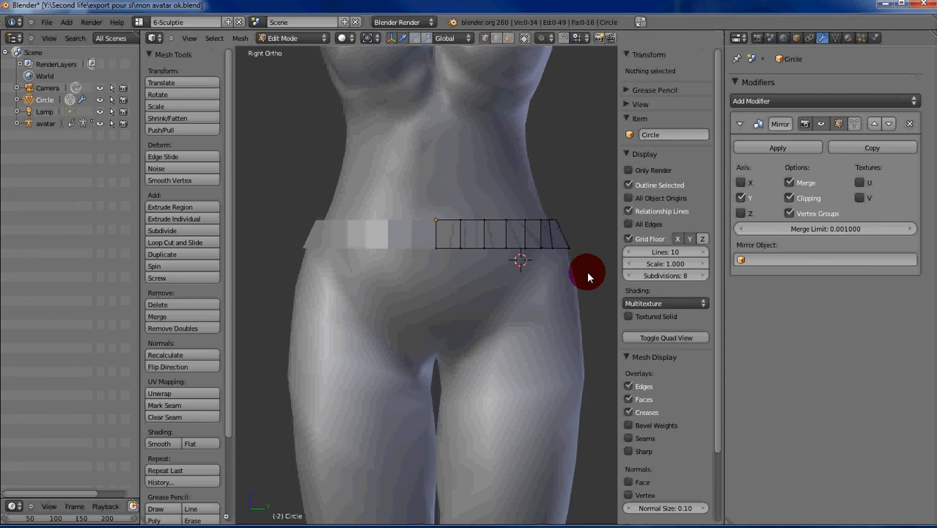
{"action": "key", "text": "b"}
{"action": "left_click_drag", "start_coordinate": [588, 277], "coordinate": [424, 247]}
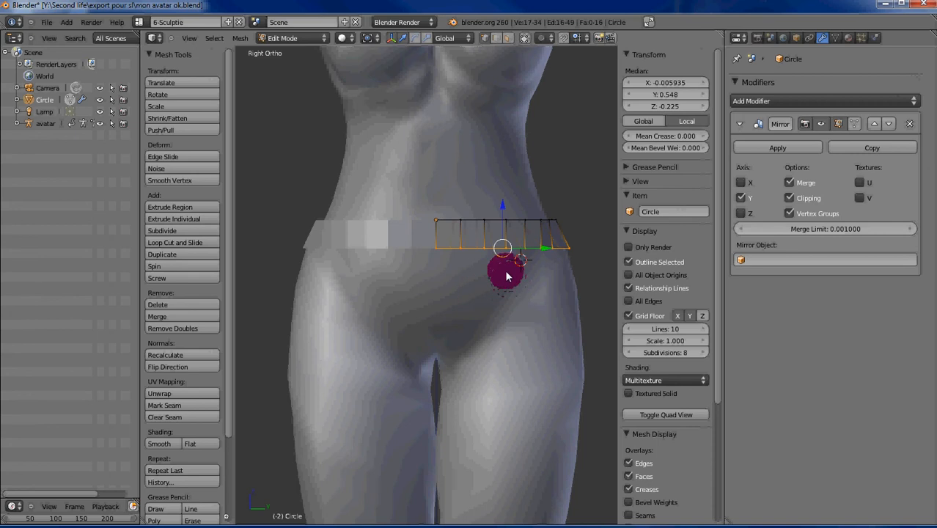
{"action": "key", "text": "e"}
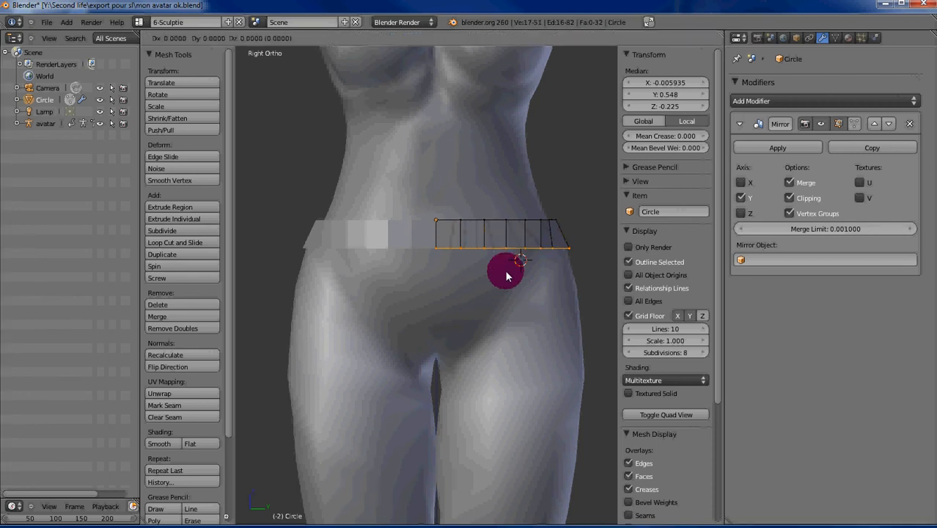
{"action": "key", "text": "z"}
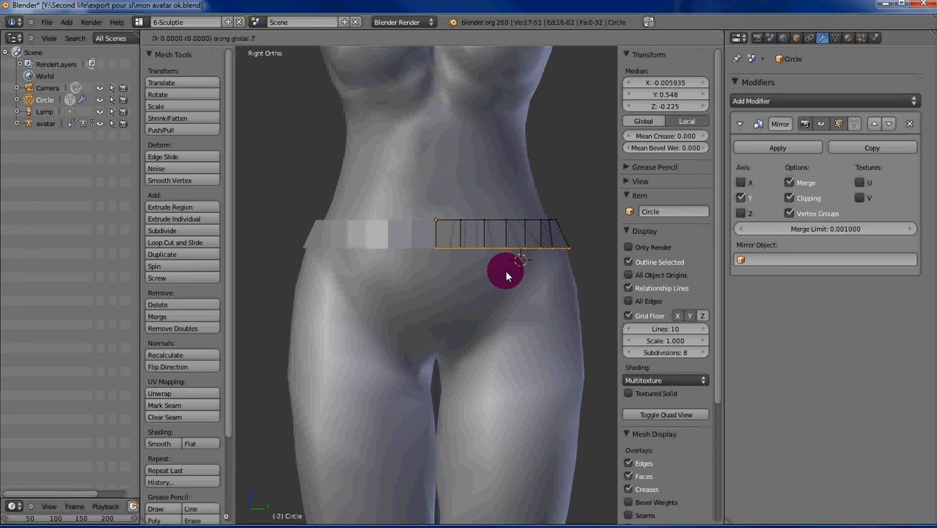
{"action": "left_click", "coordinate": [506, 312]}
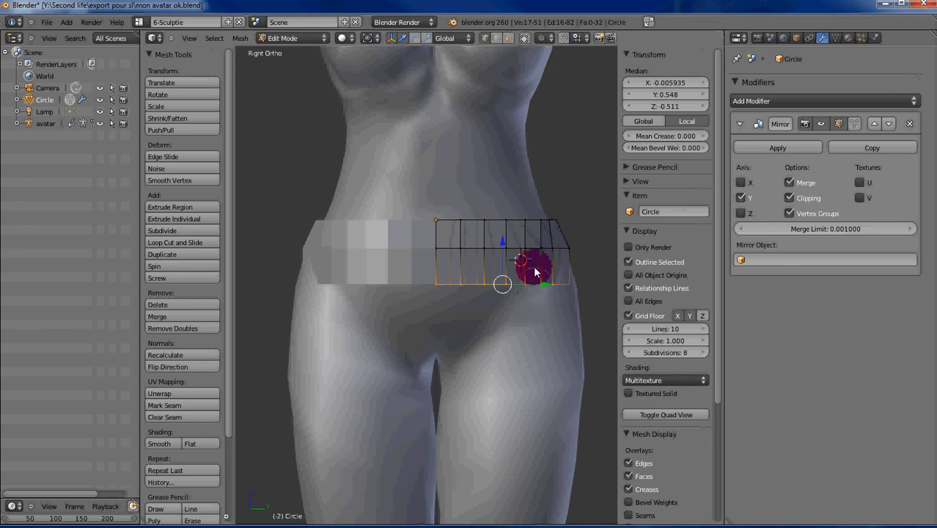
Step: Move the new lower-edge vertices at the side of the hip outward along Y one by one so they clear the body
{"action": "middle_click_drag", "start_coordinate": [531, 268], "coordinate": [407, 282]}
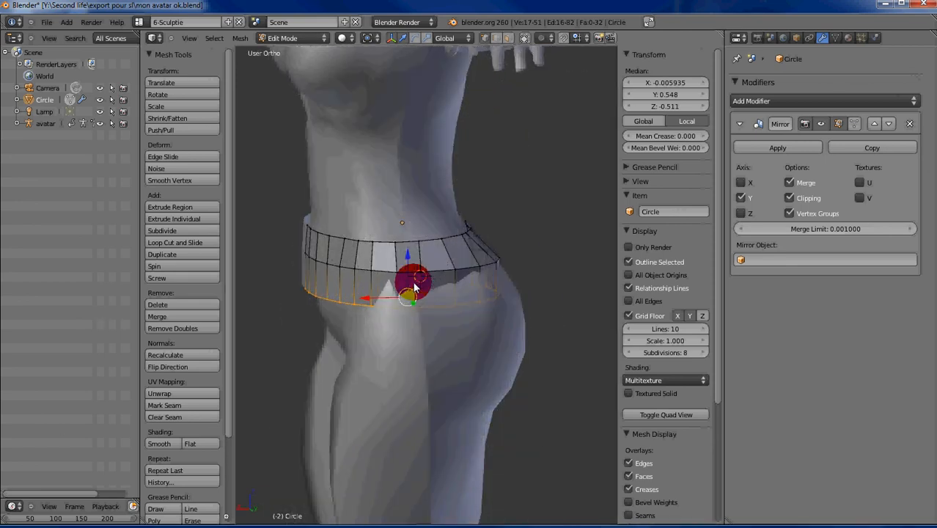
{"action": "middle_click_drag", "start_coordinate": [387, 315], "coordinate": [469, 326]}
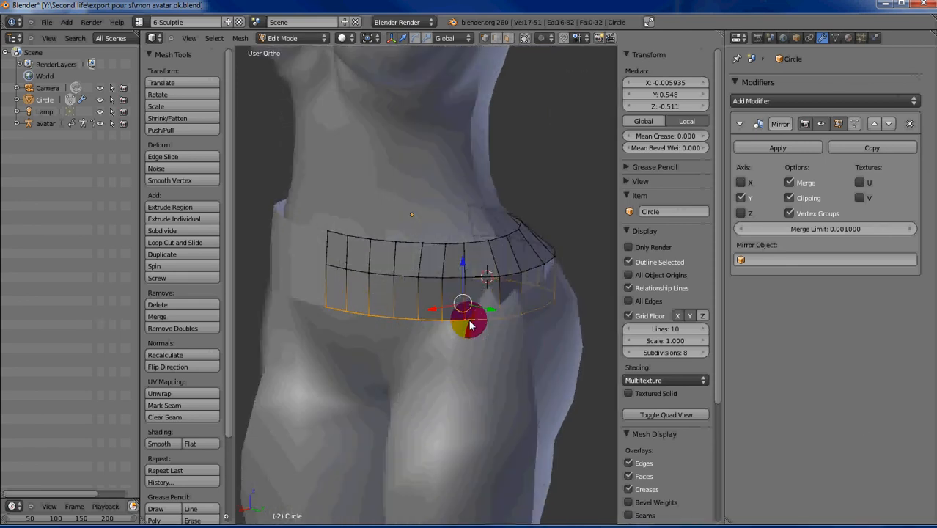
{"action": "right_click", "coordinate": [466, 324]}
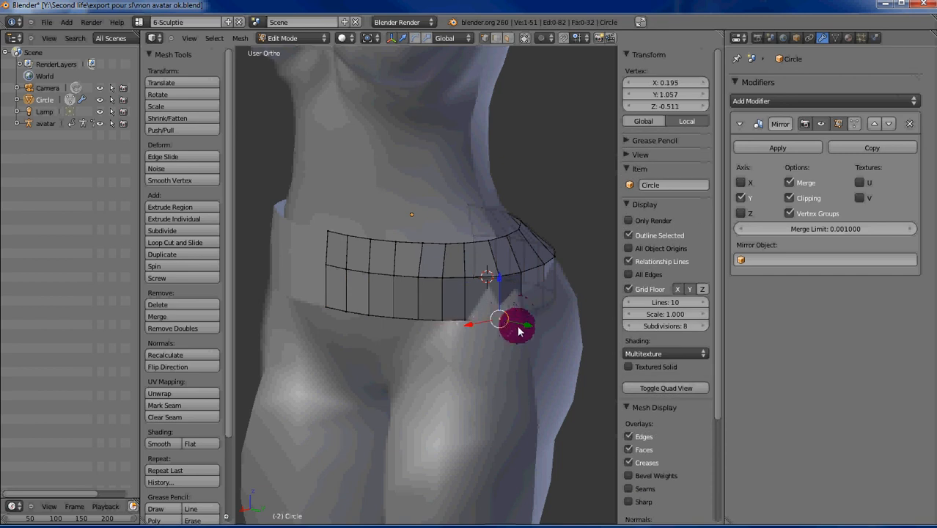
{"action": "left_click_drag", "start_coordinate": [528, 330], "coordinate": [543, 312]}
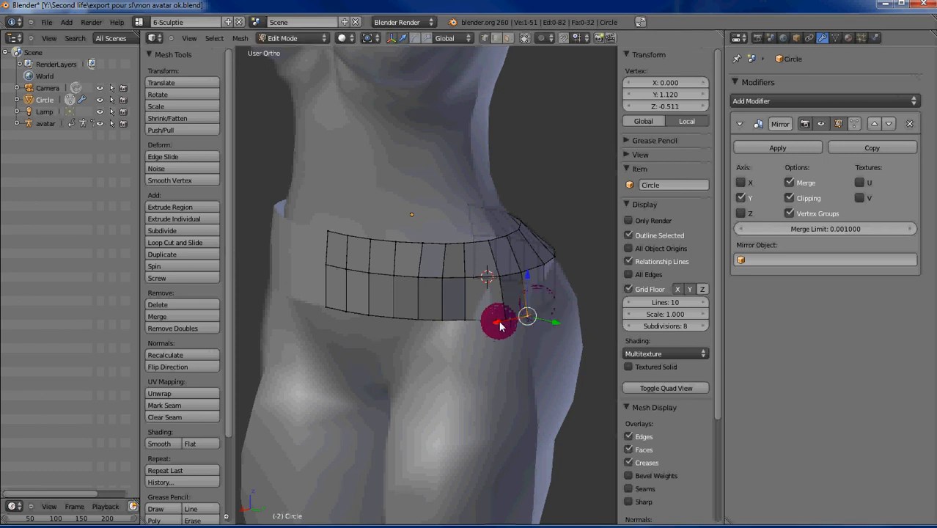
{"action": "right_click", "coordinate": [449, 328]}
{"action": "left_click_drag", "start_coordinate": [449, 330], "coordinate": [493, 327]}
{"action": "middle_click_drag", "start_coordinate": [503, 294], "coordinate": [432, 268]}
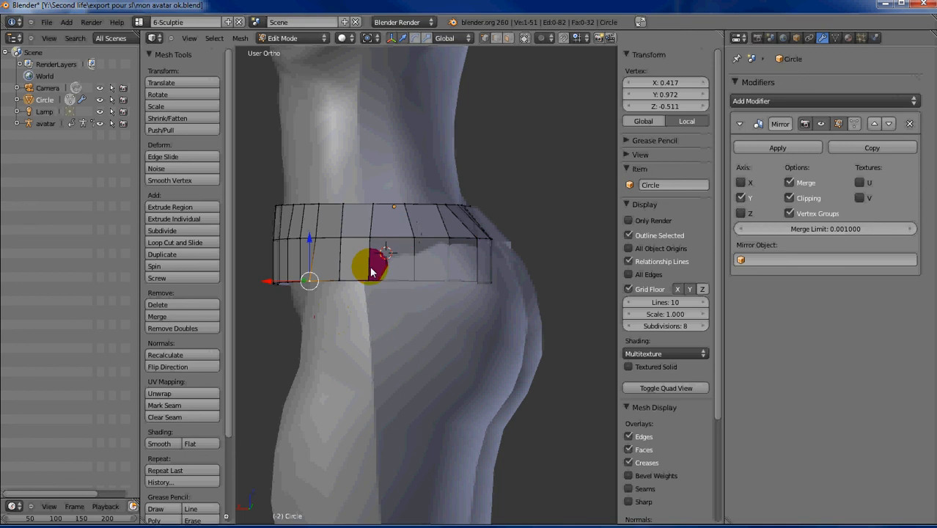
{"action": "middle_click_drag", "start_coordinate": [362, 269], "coordinate": [418, 291]}
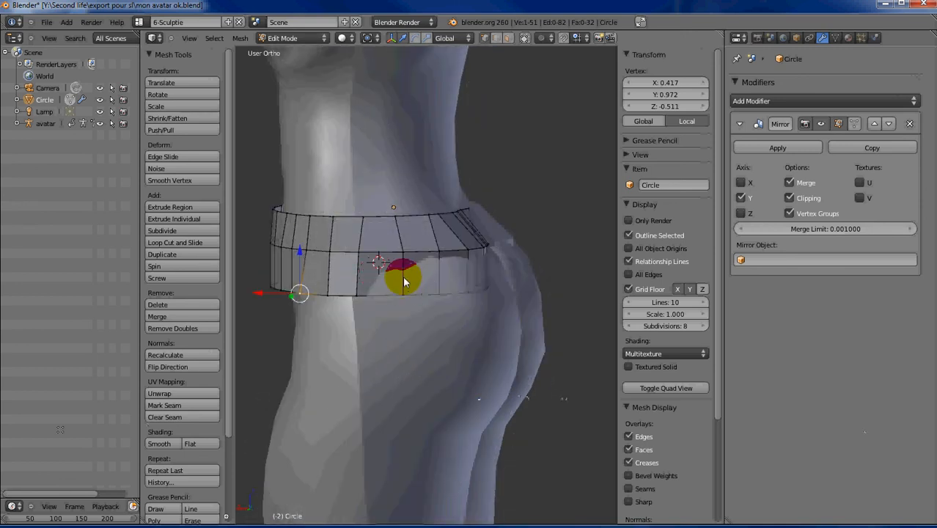